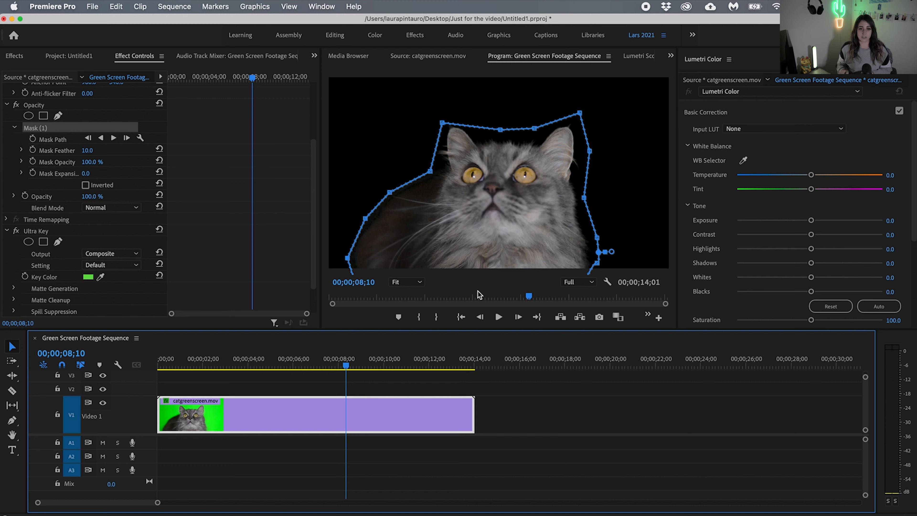
pyautogui.click(480, 247)
pyautogui.moveTo(480, 248); pyautogui.dragTo(404, 244)
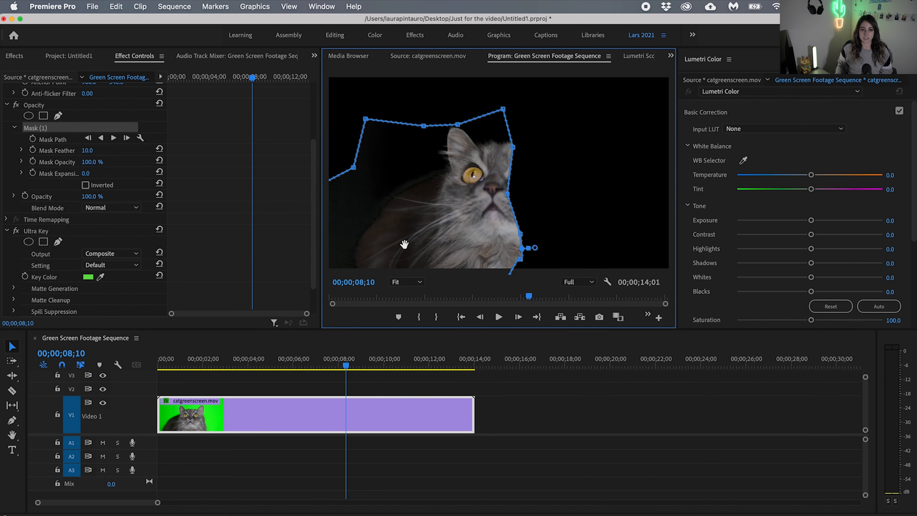
pyautogui.press('super+z')
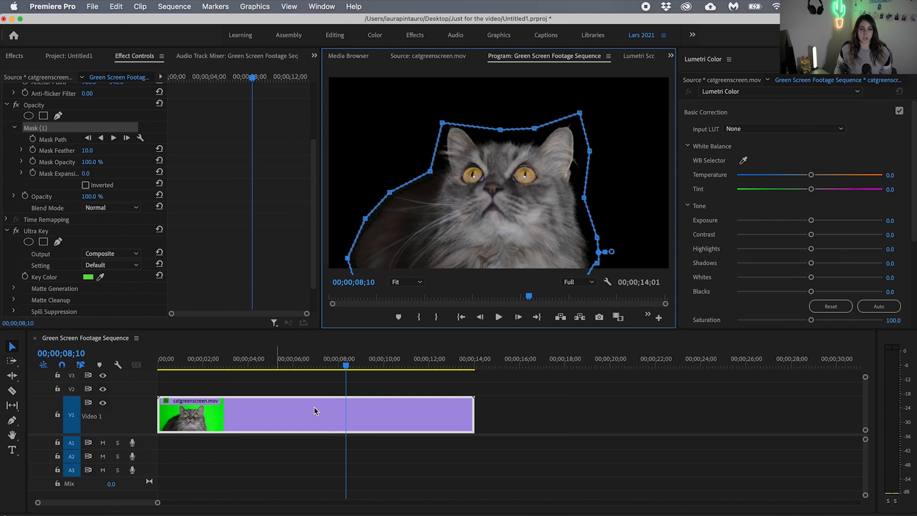
# - Expand the Backgrounds bin and move the catgreenscreen.mov clip up to video track V2, freeing V1 for a background
pyautogui.click(69, 55)
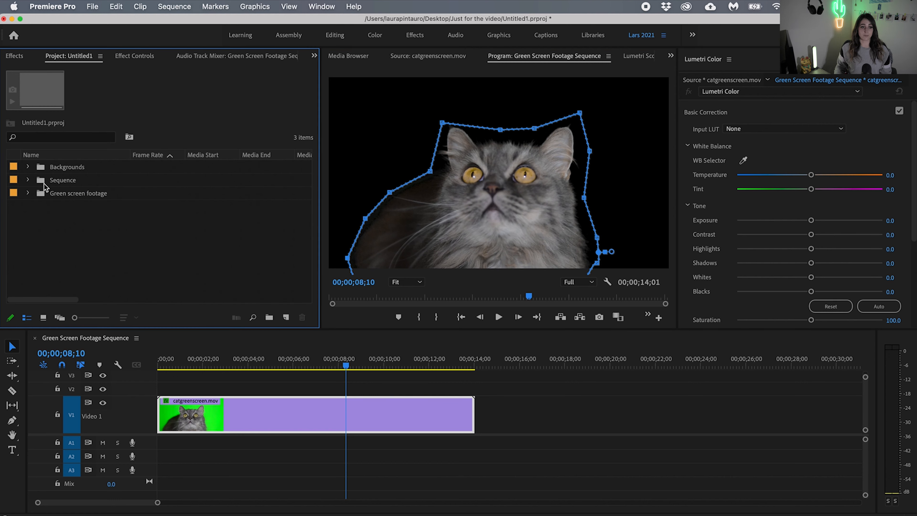
pyautogui.click(27, 167)
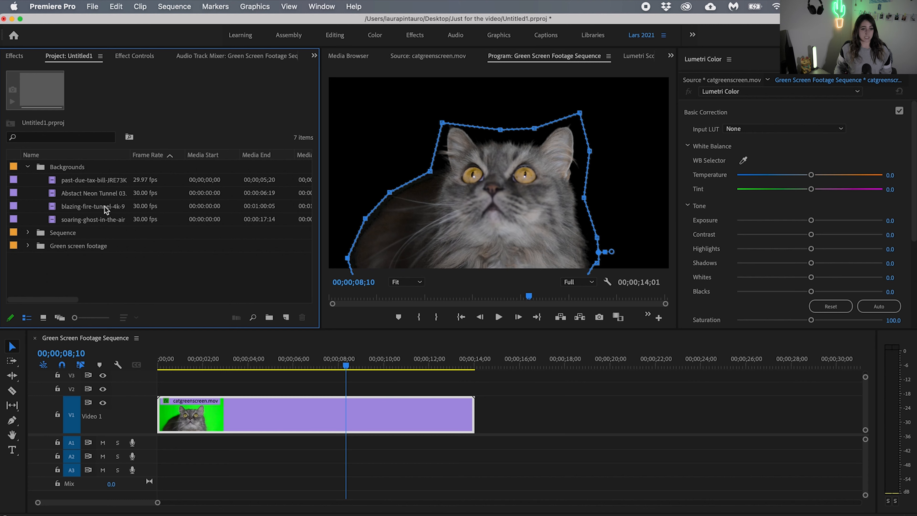
pyautogui.click(55, 194)
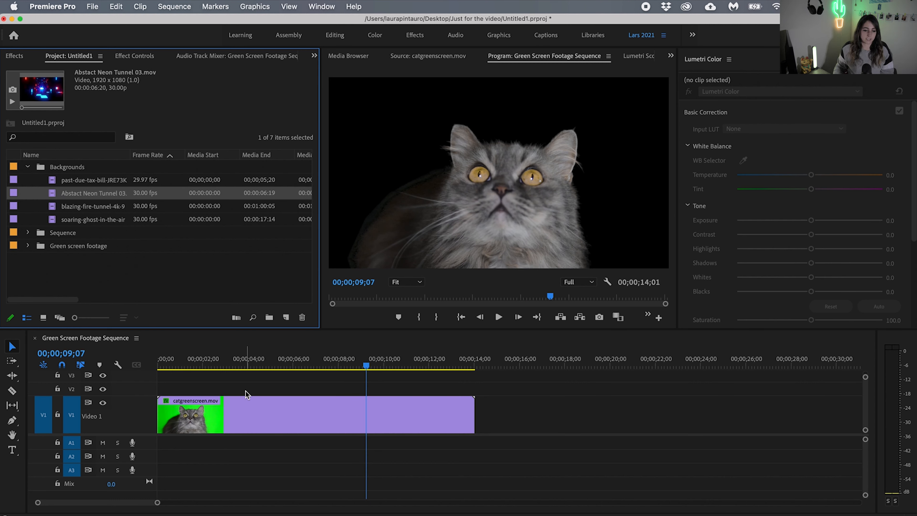
pyautogui.click(273, 405)
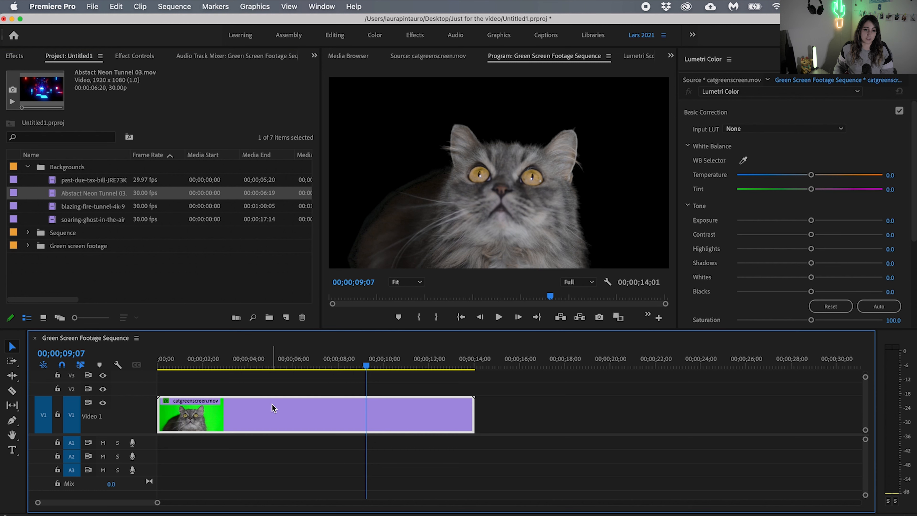
pyautogui.moveTo(272, 402); pyautogui.dragTo(272, 388)
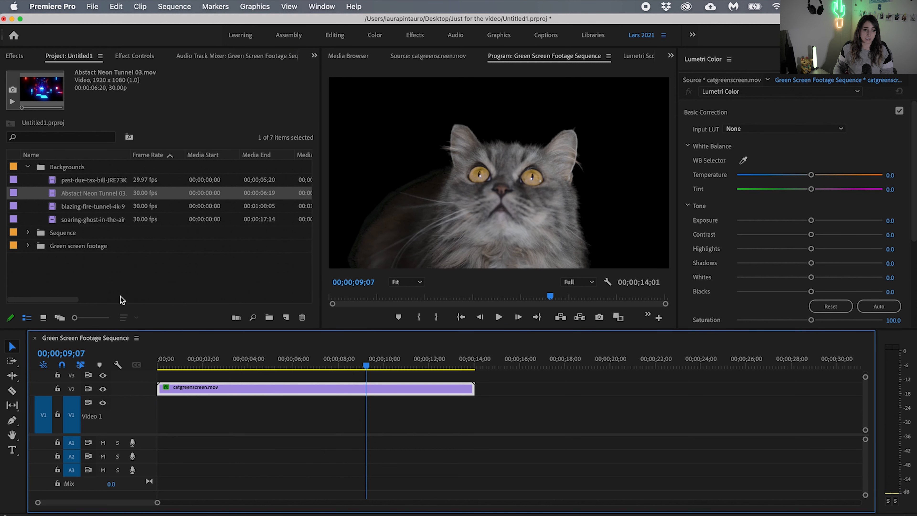
# - Place Abstact Neon Tunnel 03.mov on V1 from the sequence start beneath the cat clip and play back the composite
pyautogui.moveTo(55, 194); pyautogui.dragTo(159, 423)
pyautogui.moveTo(306, 421); pyautogui.dragTo(475, 424)
pyautogui.click(229, 419)
pyautogui.moveTo(197, 364); pyautogui.dragTo(167, 365)
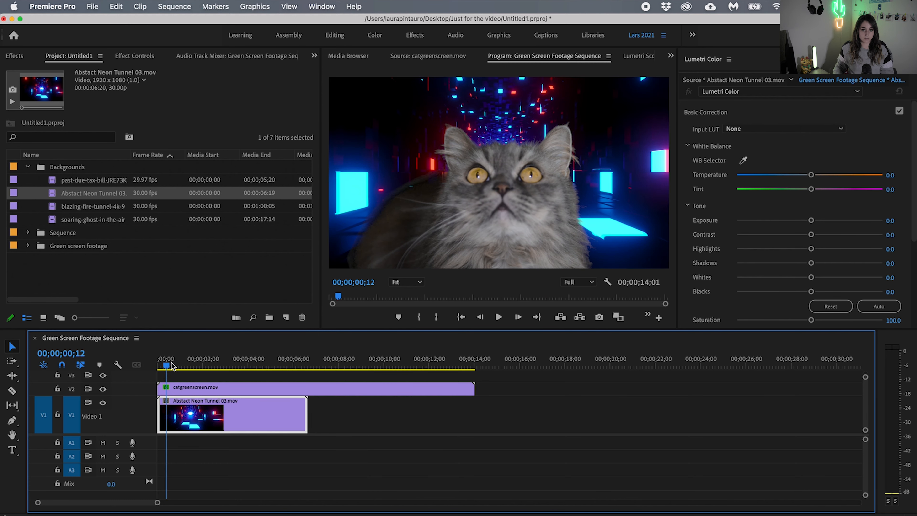
pyautogui.press('space')
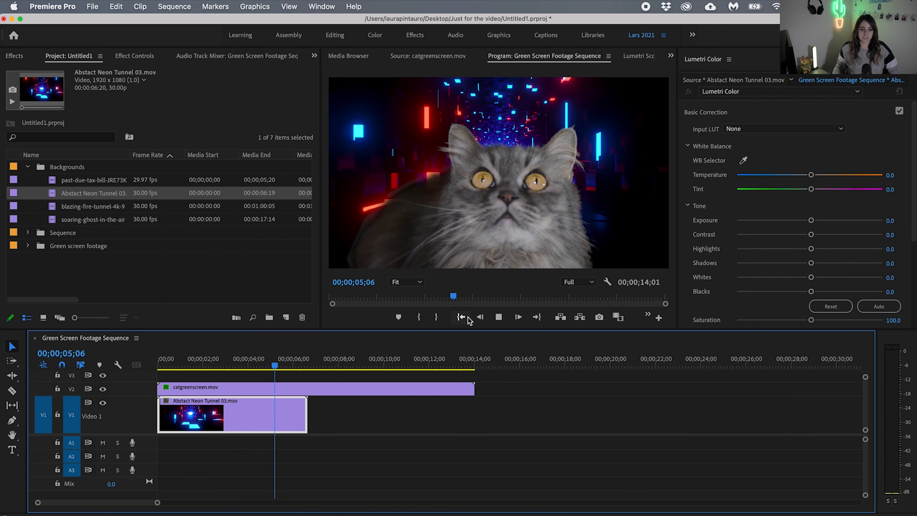
pyautogui.moveTo(206, 365); pyautogui.dragTo(185, 364)
pyautogui.press('space')
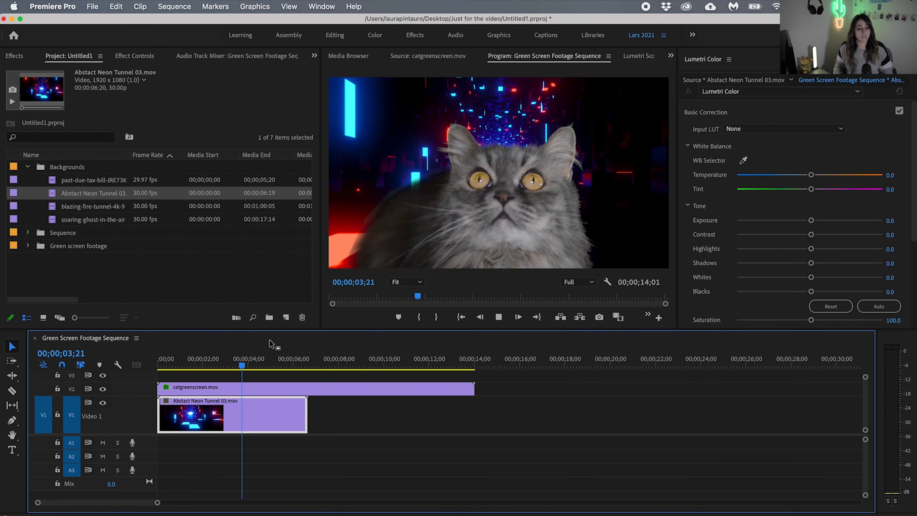
pyautogui.press('space')
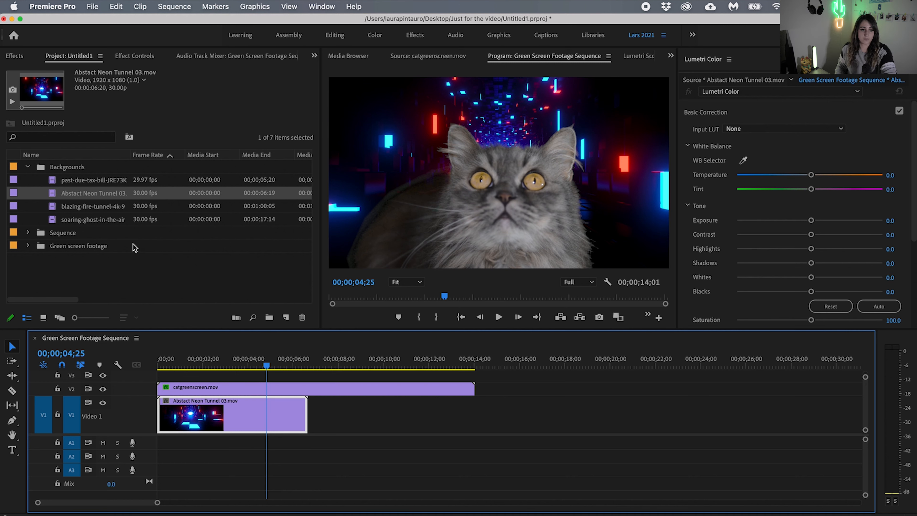
# - Replace the neon tunnel background on V1 with the blazing-fire-tunnel clip and play back the composite
pyautogui.press('Delete')
pyautogui.moveTo(53, 211); pyautogui.dragTo(184, 415)
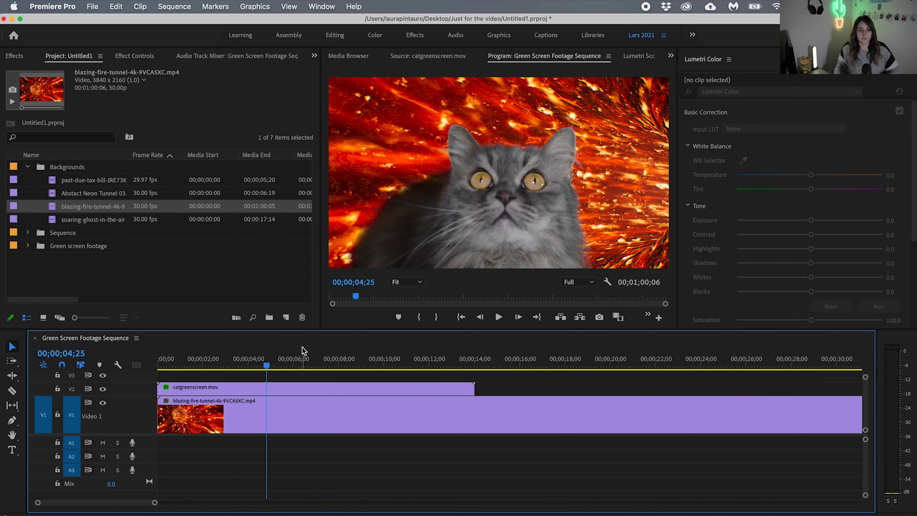
pyautogui.click(196, 363)
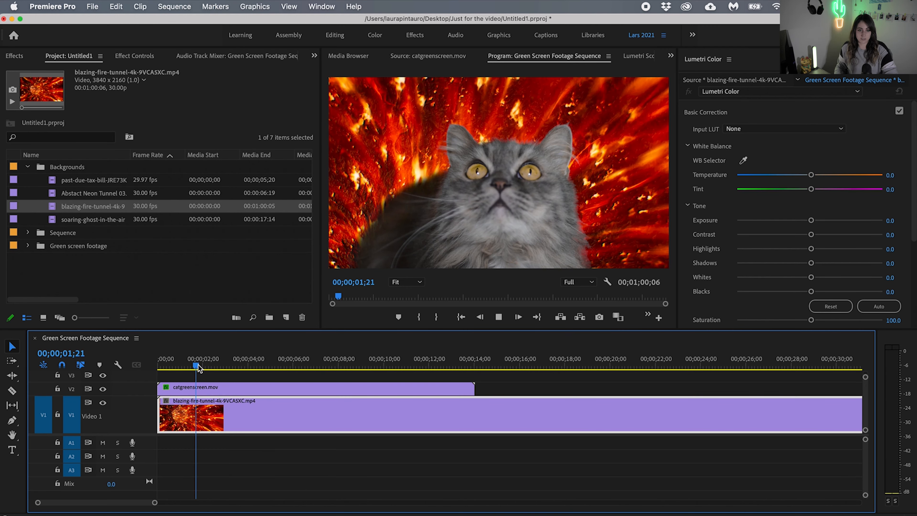
pyautogui.press('space')
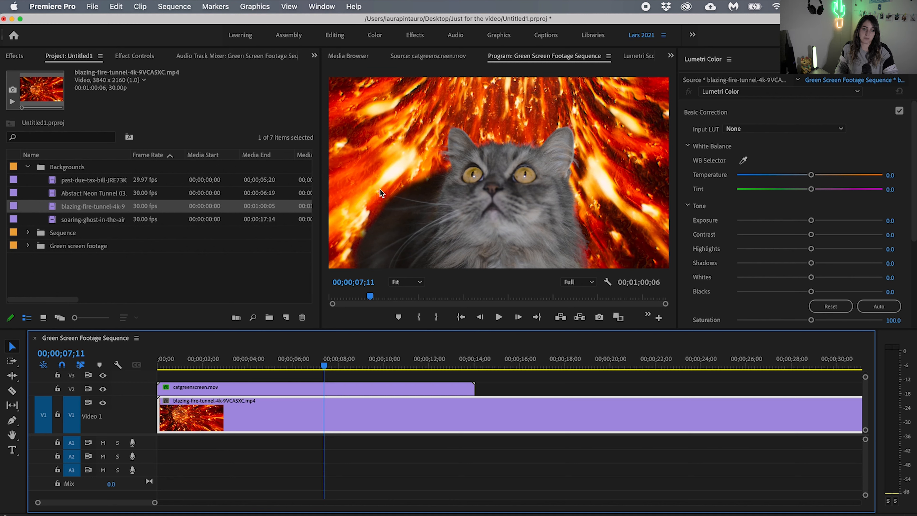
pyautogui.press('space')
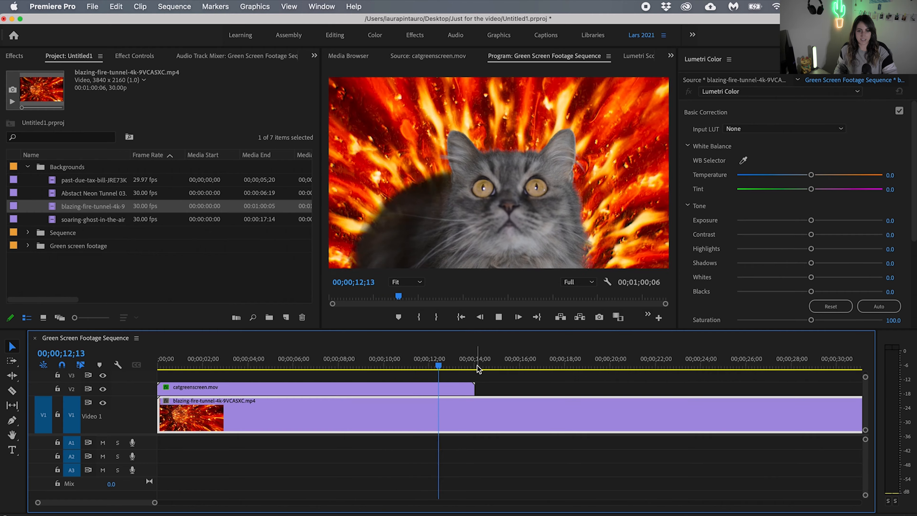
# - Replace the fire background on V1 with past-due-tax-bill-JRE73KM.mov and set its scale to 164
pyautogui.press('Delete')
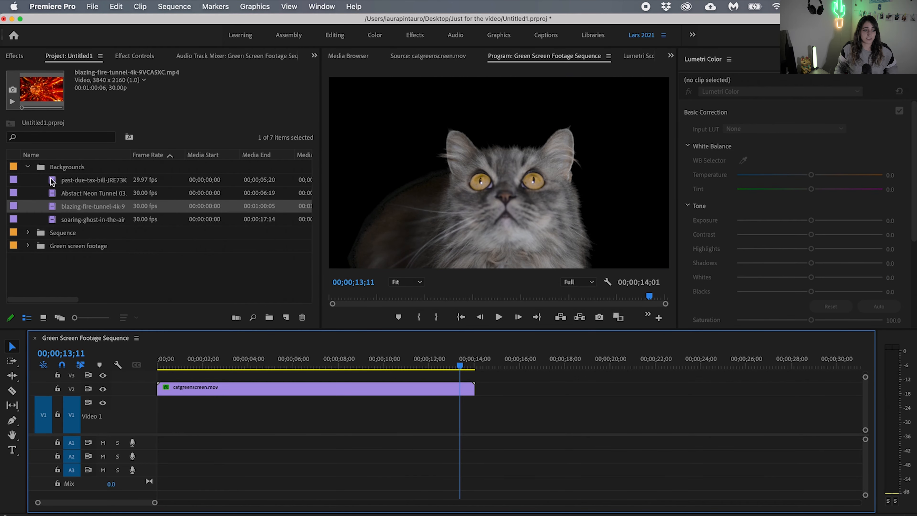
pyautogui.moveTo(52, 184); pyautogui.dragTo(158, 415)
pyautogui.click(192, 365)
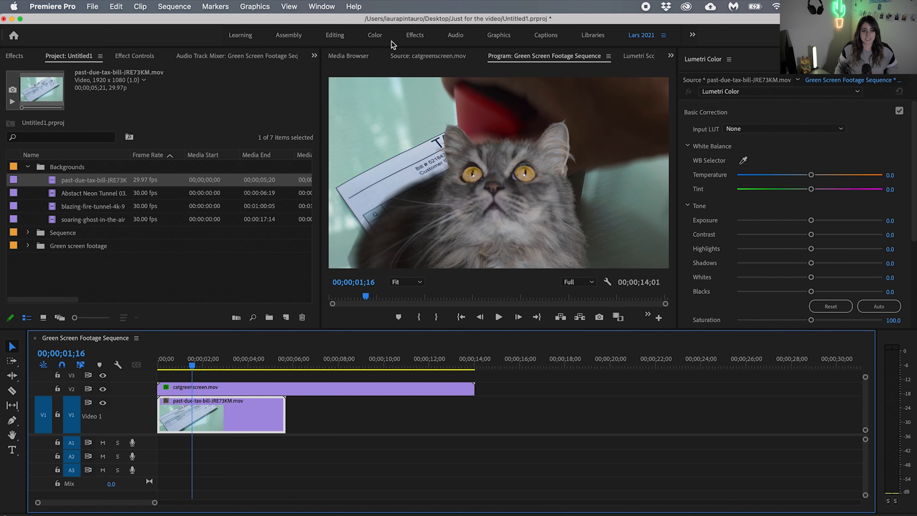
pyautogui.click(130, 59)
pyautogui.moveTo(90, 127); pyautogui.dragTo(137, 126)
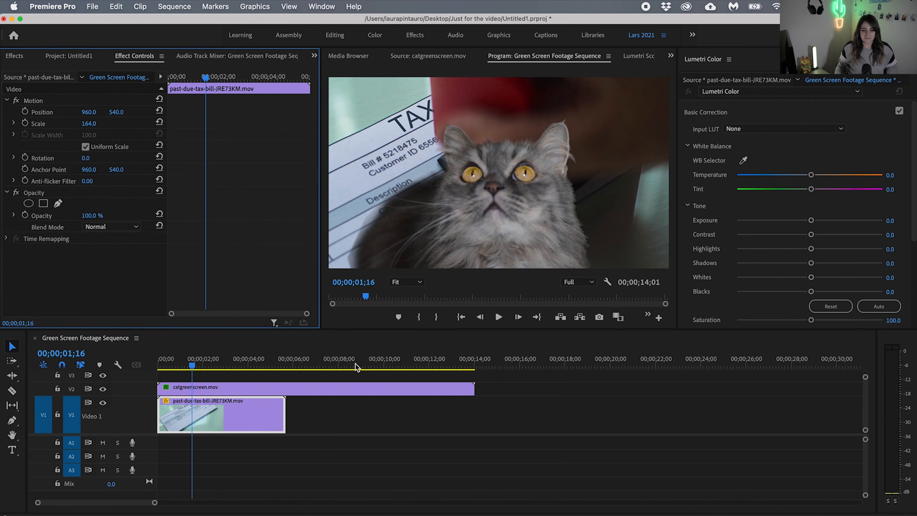
# - Play the composite from the sequence start and scrub back through it to examine the mask edges around the cat
pyautogui.click(161, 366)
pyautogui.moveTo(161, 365); pyautogui.dragTo(147, 370)
pyautogui.press('space')
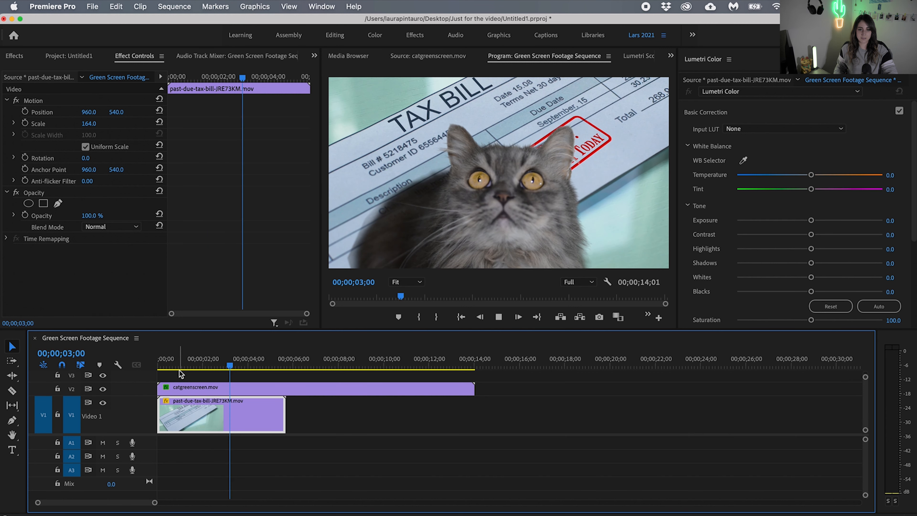
pyautogui.press('space')
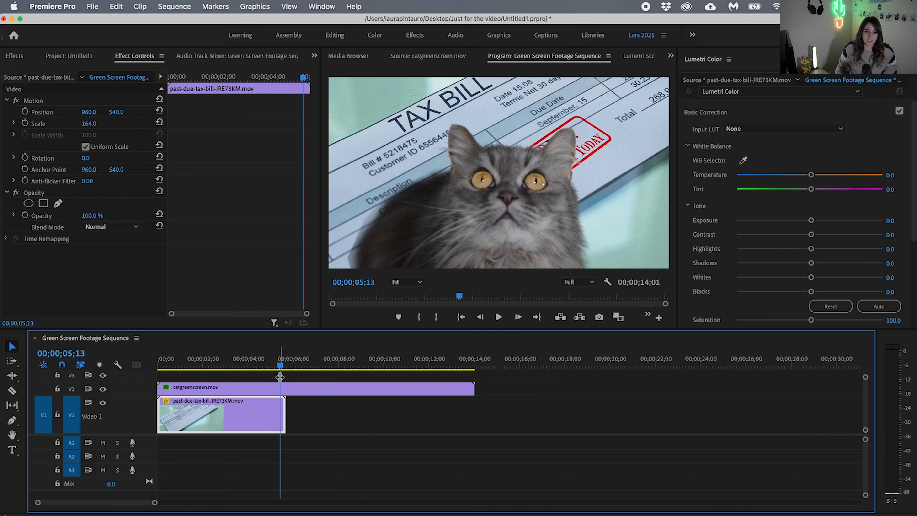
pyautogui.moveTo(281, 365); pyautogui.dragTo(204, 374)
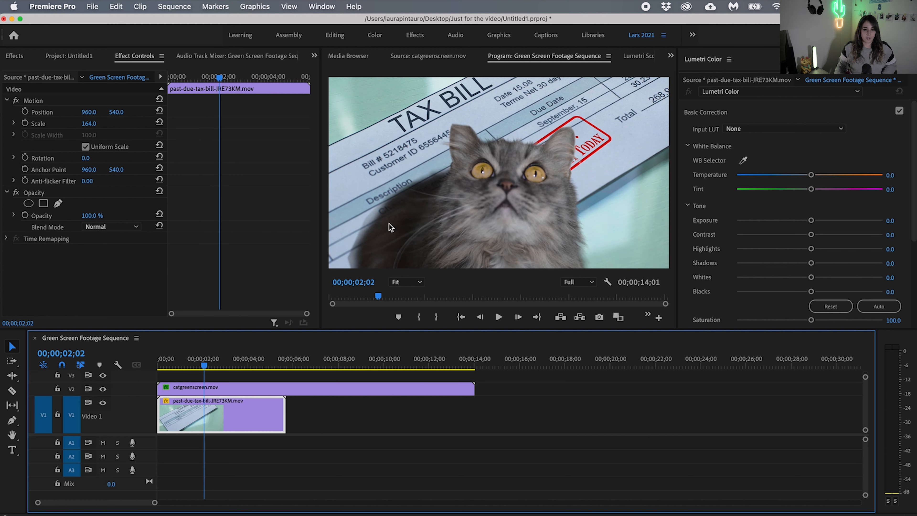
# - Reshape the cat clip's opacity mask at 00;00;02;02, adding a point above the ear on the left and moving its neighbouring corner outward
pyautogui.click(249, 388)
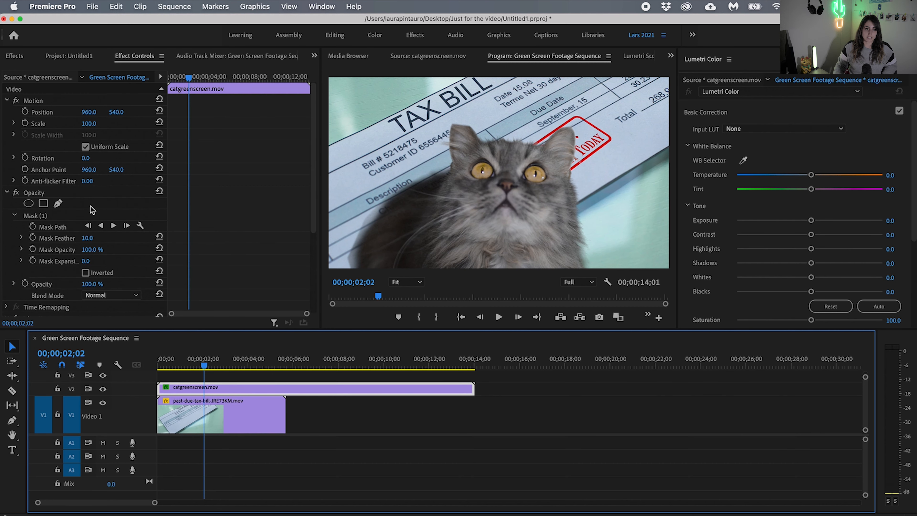
pyautogui.click(60, 195)
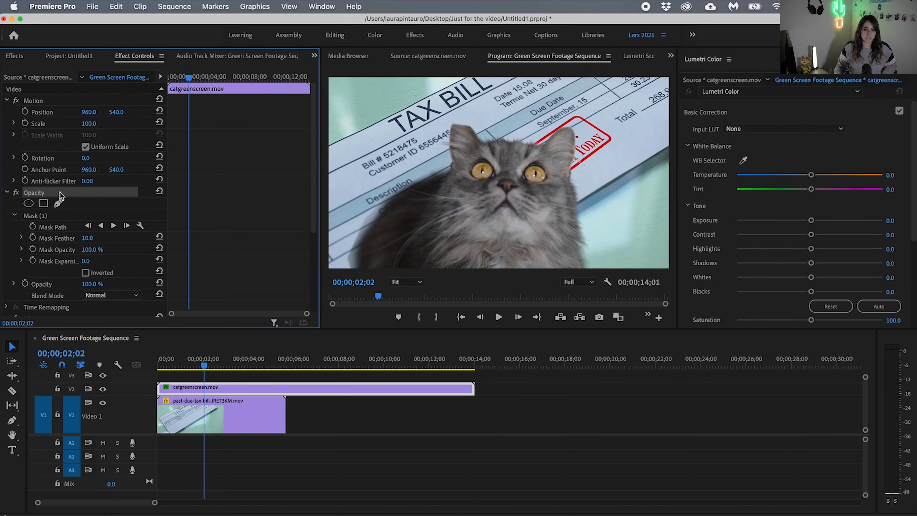
pyautogui.click(48, 216)
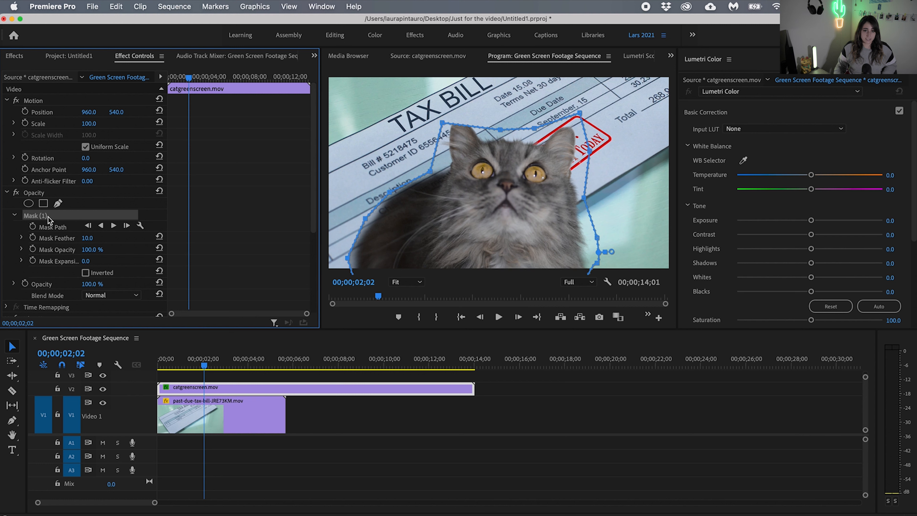
pyautogui.moveTo(466, 126); pyautogui.dragTo(464, 111)
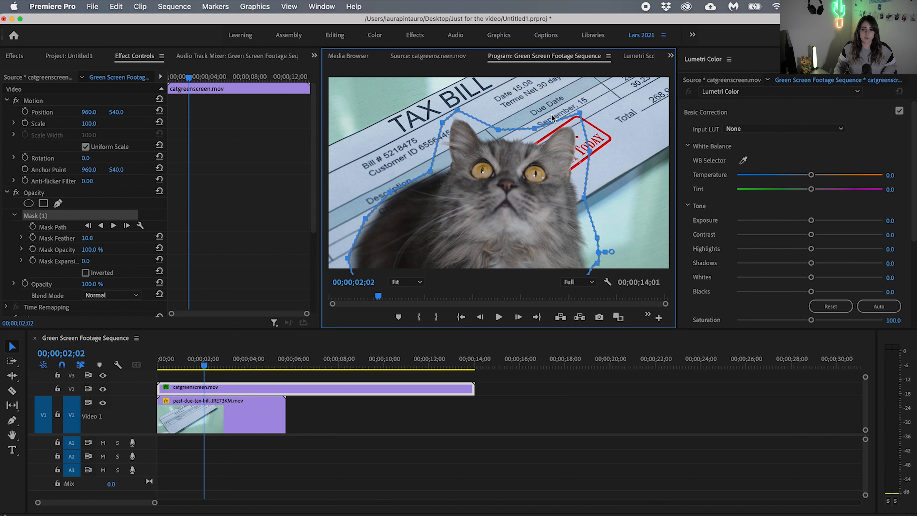
pyautogui.moveTo(444, 125); pyautogui.dragTo(439, 121)
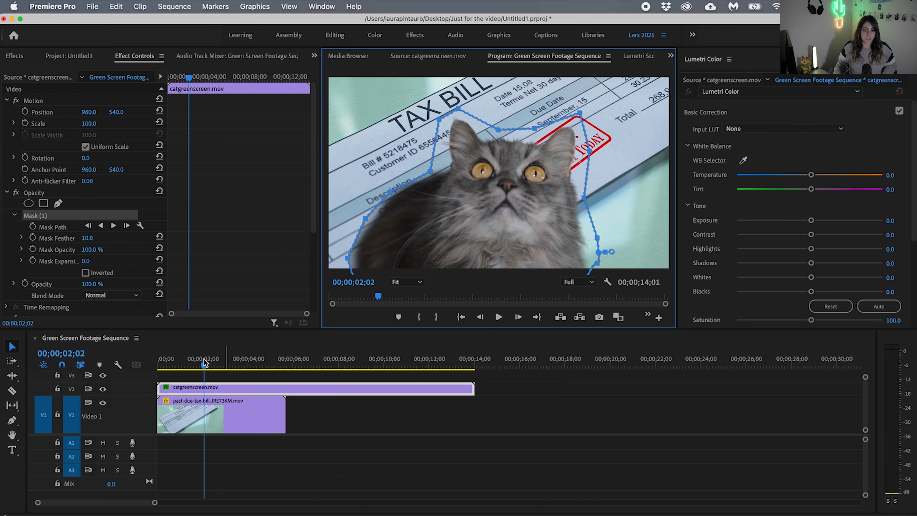
# - Play back the composite from 00;00;01;08 to check the cat's ears against the adjusted mask
pyautogui.click(186, 359)
pyautogui.click(40, 192)
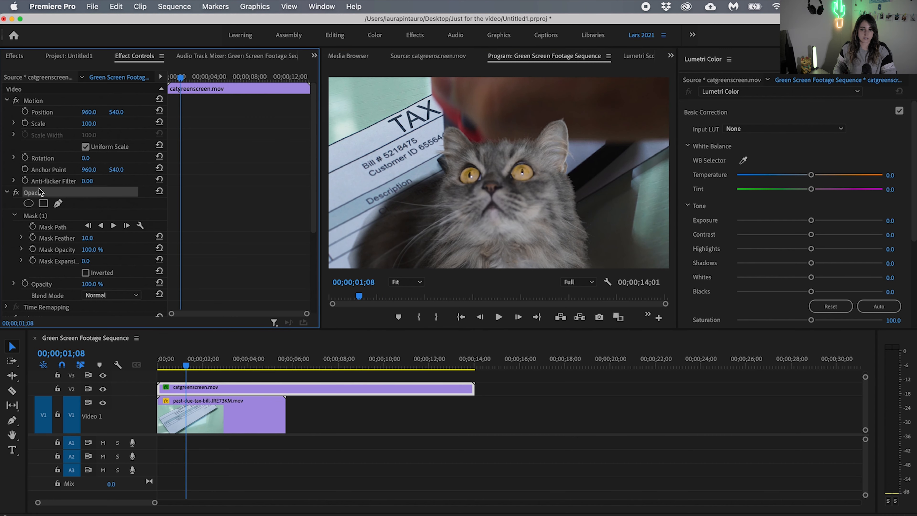
pyautogui.press('space')
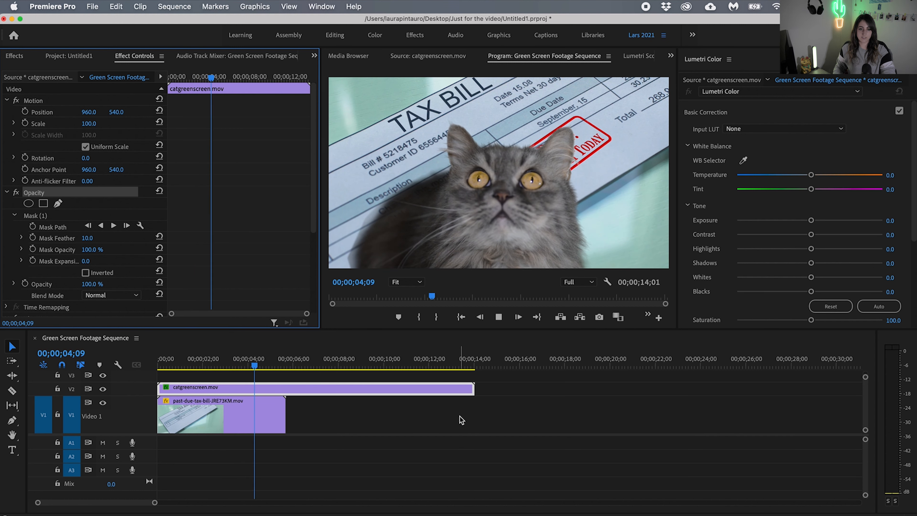
pyautogui.press('space')
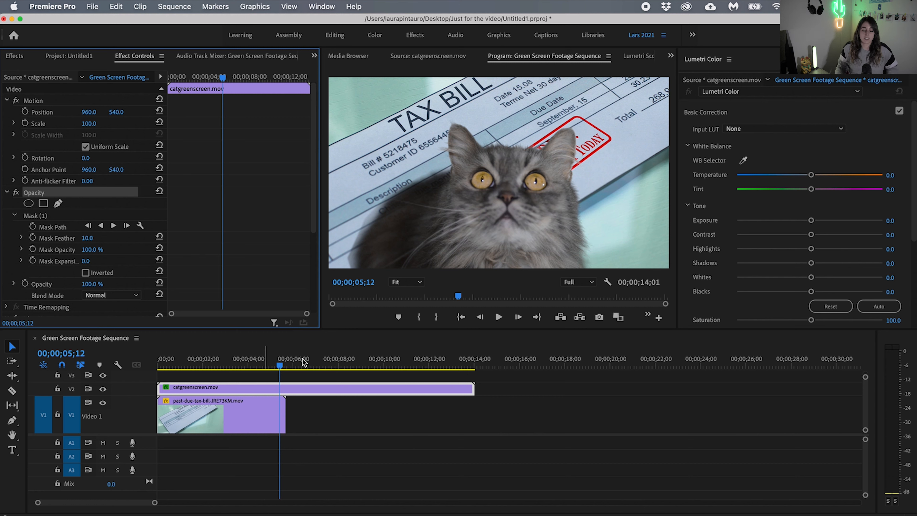
pyautogui.moveTo(282, 368)
pyautogui.mouseDown()
pyautogui.moveTo(212, 372)
pyautogui.moveTo(274, 368)
pyautogui.mouseUp()
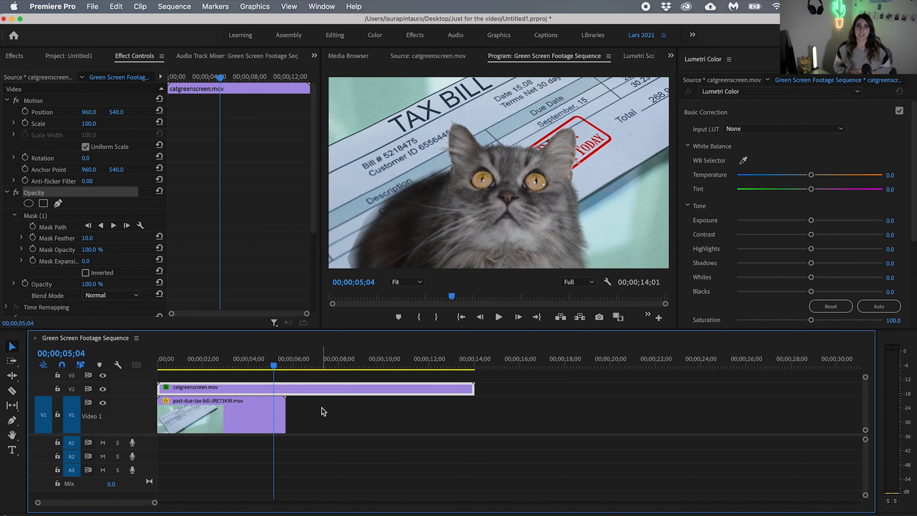